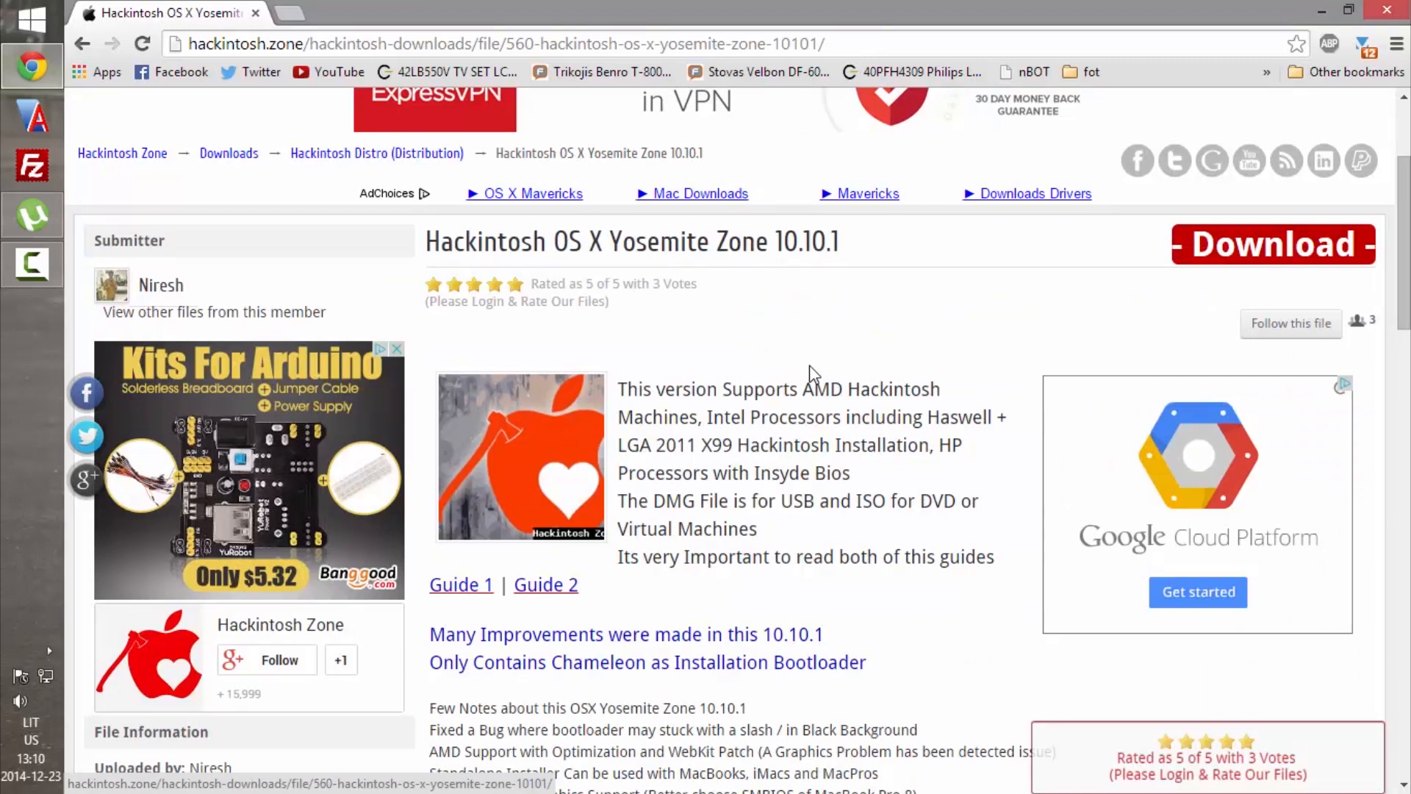
# Download the Yosemite 10.10.1 DMG Torrent.zip file from the Hackintosh OS X Yosemite Zone 10.10.1 page.
pyautogui.click(1219, 255)
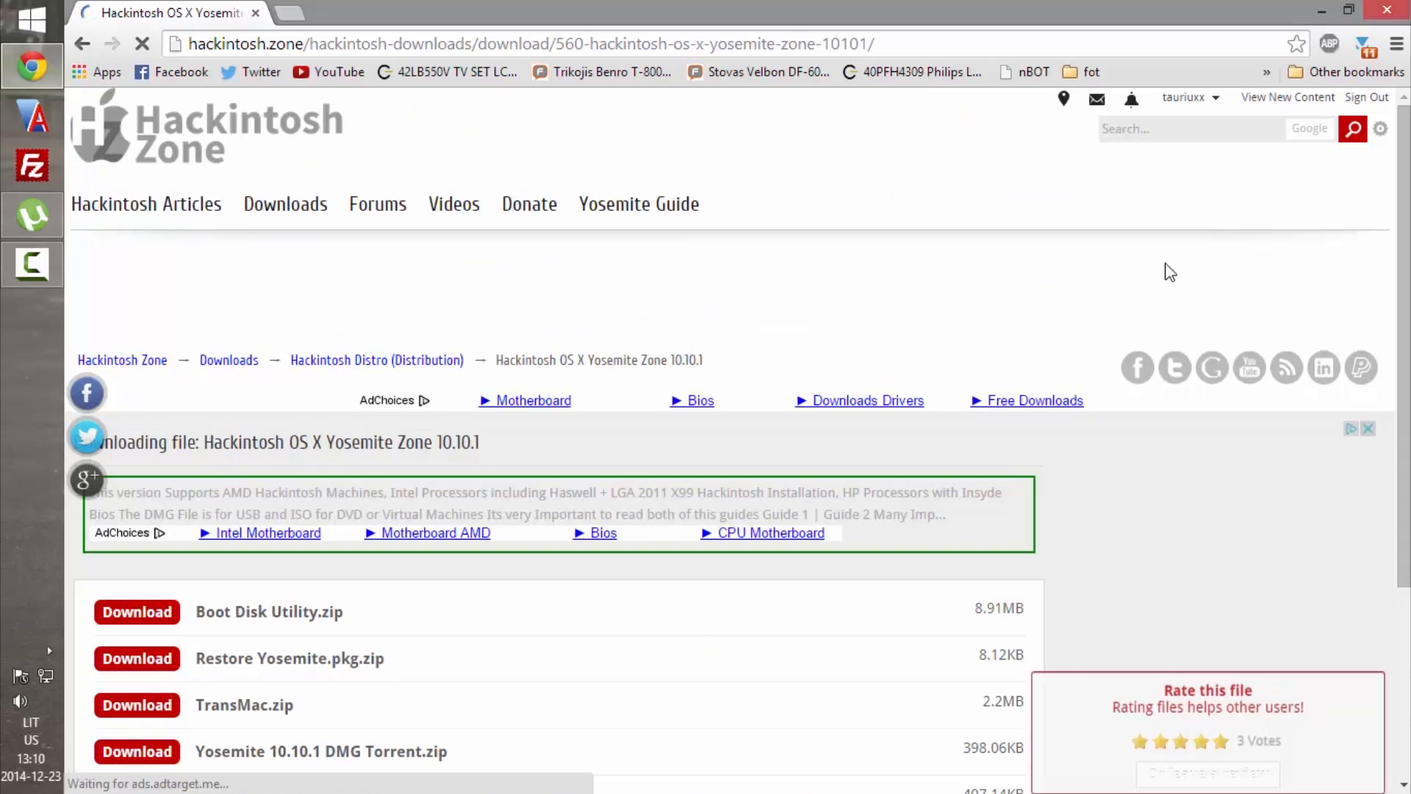
pyautogui.scroll(-4, 707, 388)
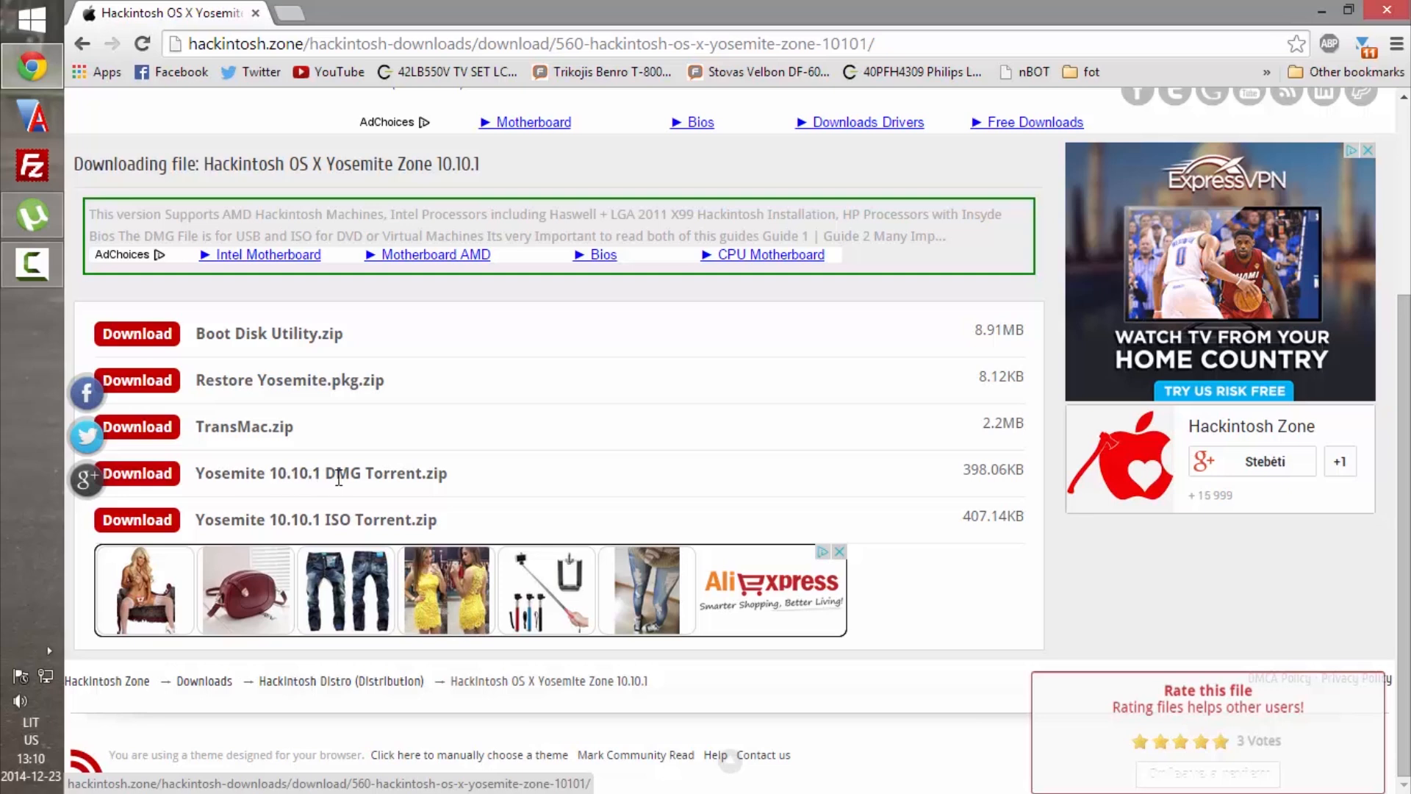
pyautogui.click(147, 474)
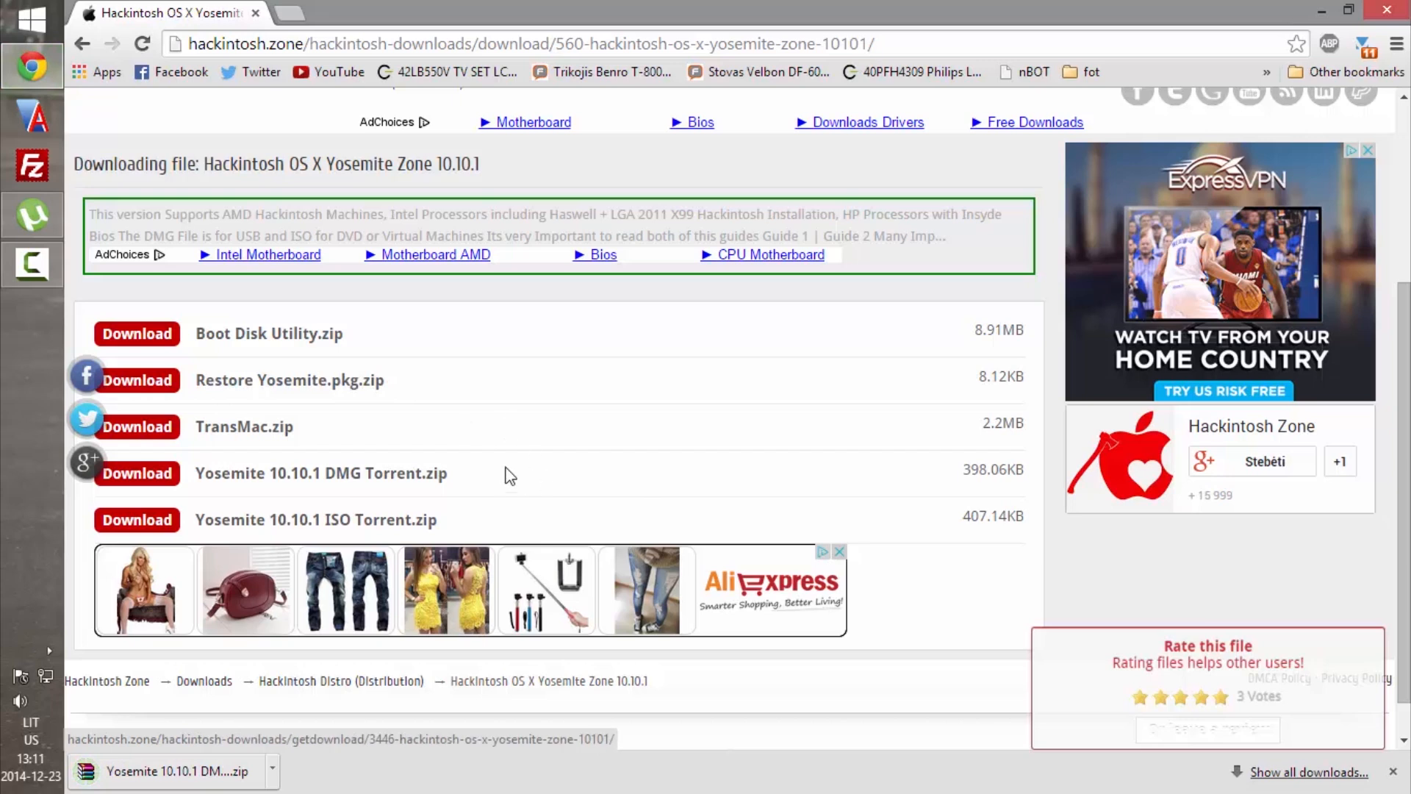
# Open the torrent from the downloaded archive in µTorrent, decline loading trackers from the new file, and put both windows away.
pyautogui.click(219, 771)
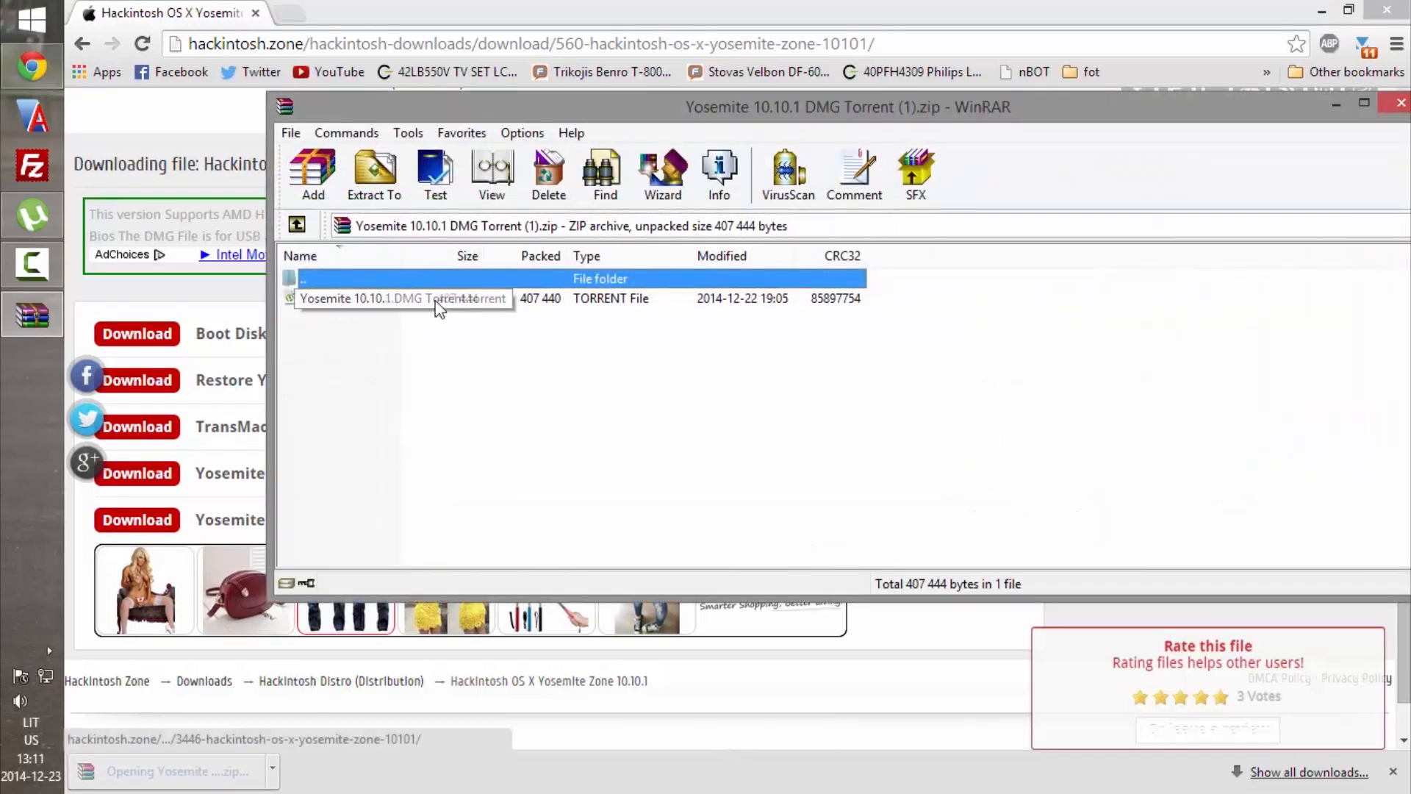
pyautogui.doubleClick(324, 305)
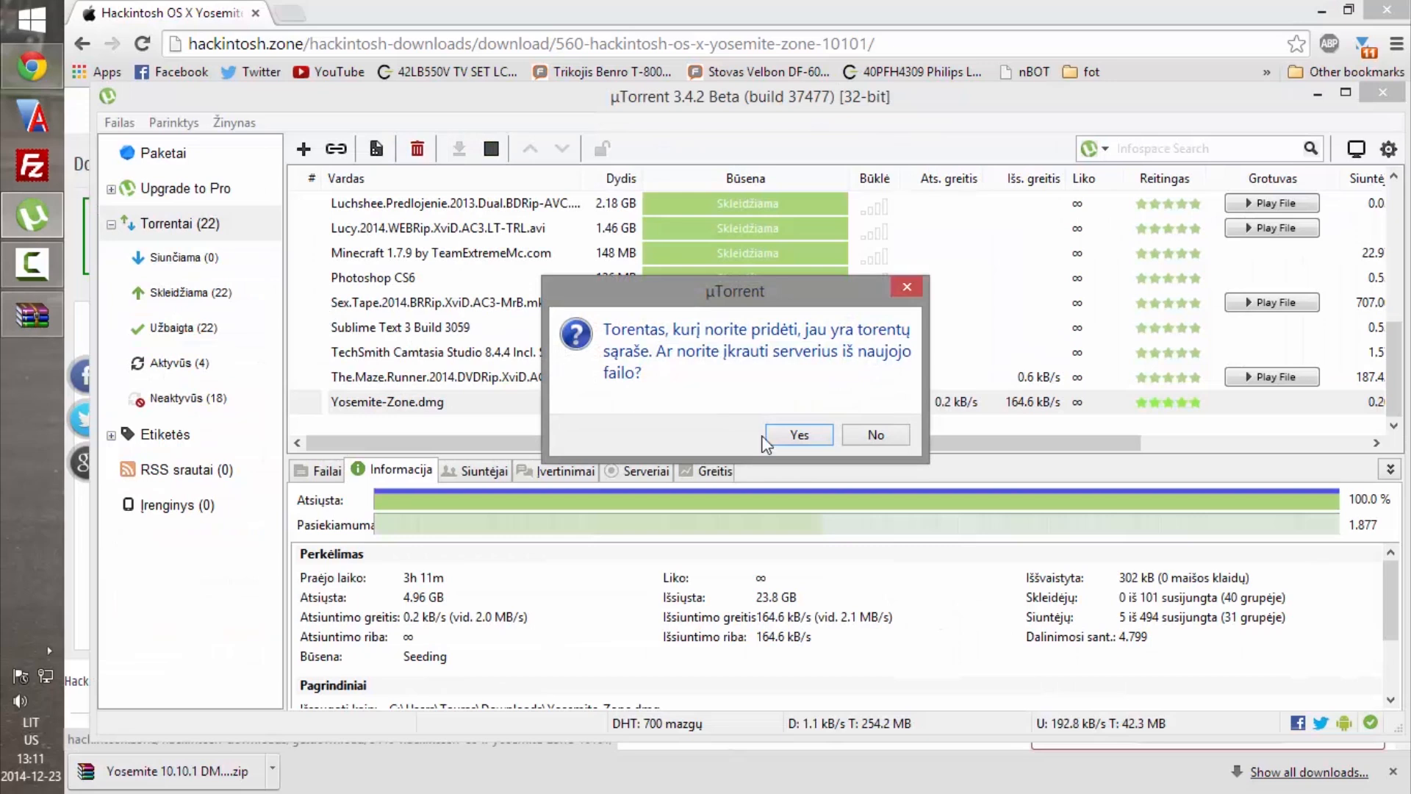
pyautogui.click(875, 434)
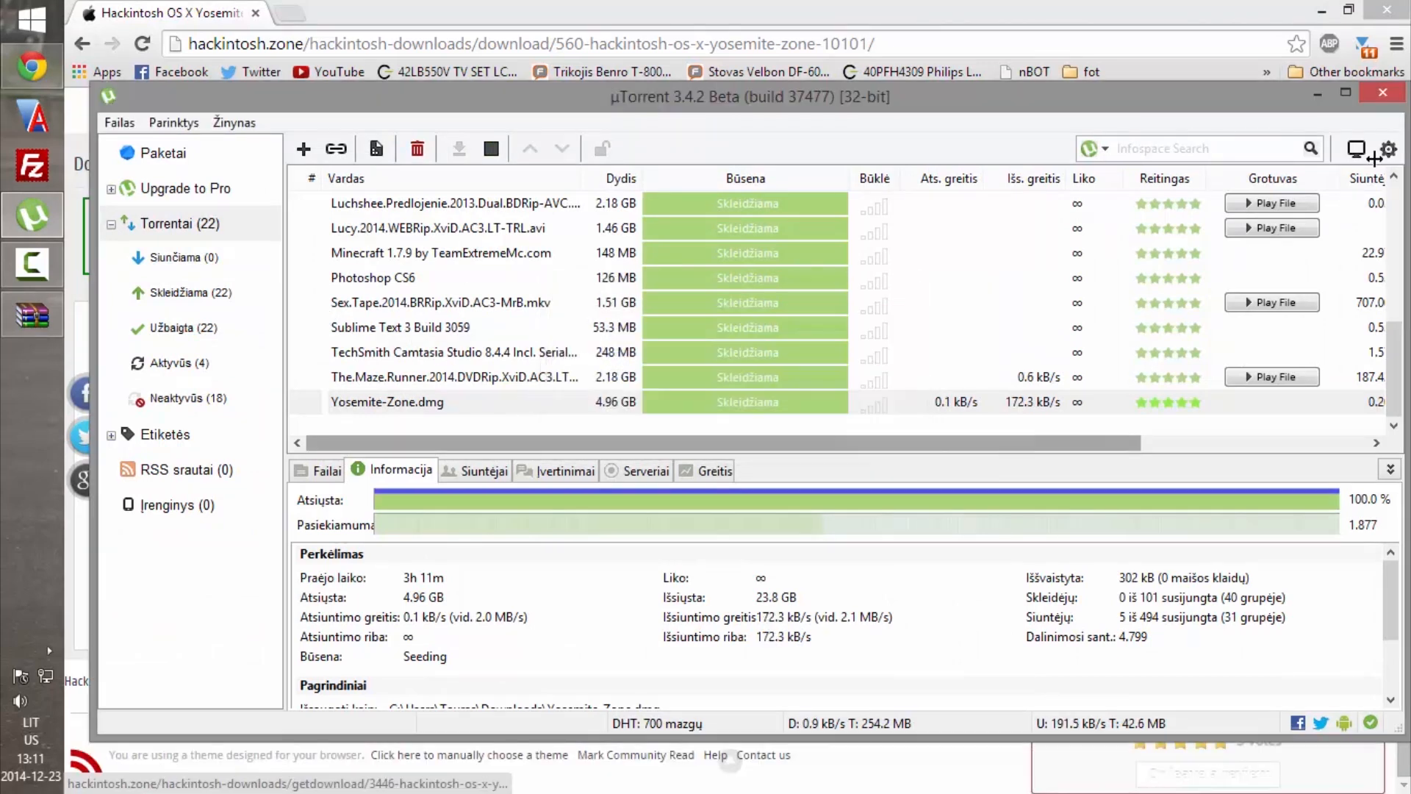
pyautogui.click(1320, 93)
pyautogui.moveTo(1148, 110)
pyautogui.mouseDown()
pyautogui.moveTo(893, 153)
pyautogui.moveTo(1154, 132)
pyautogui.mouseUp()
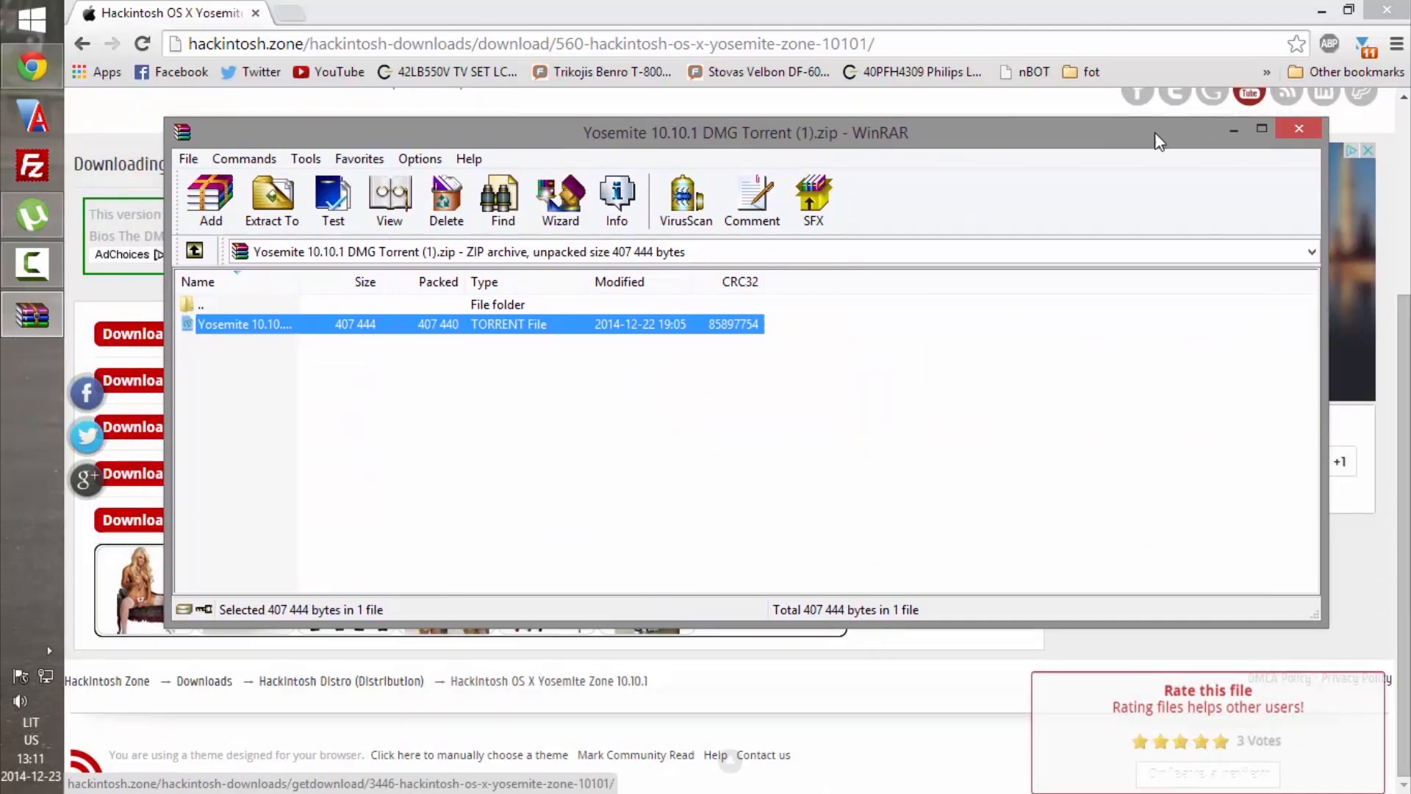
pyautogui.click(1300, 129)
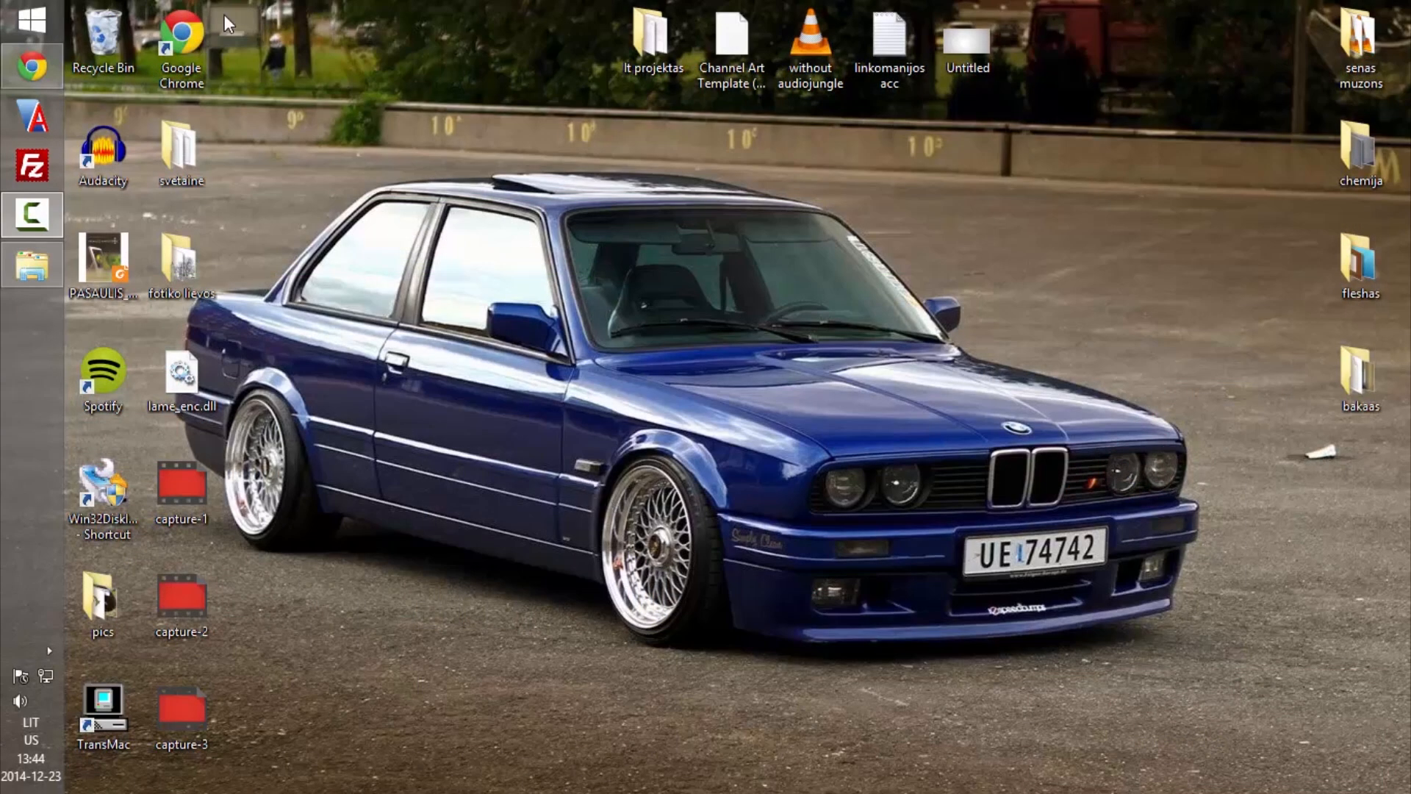
# Switch to Chrome and open the tonymacx86.com downloads index at the MultiBeast entries.
pyautogui.click(32, 66)
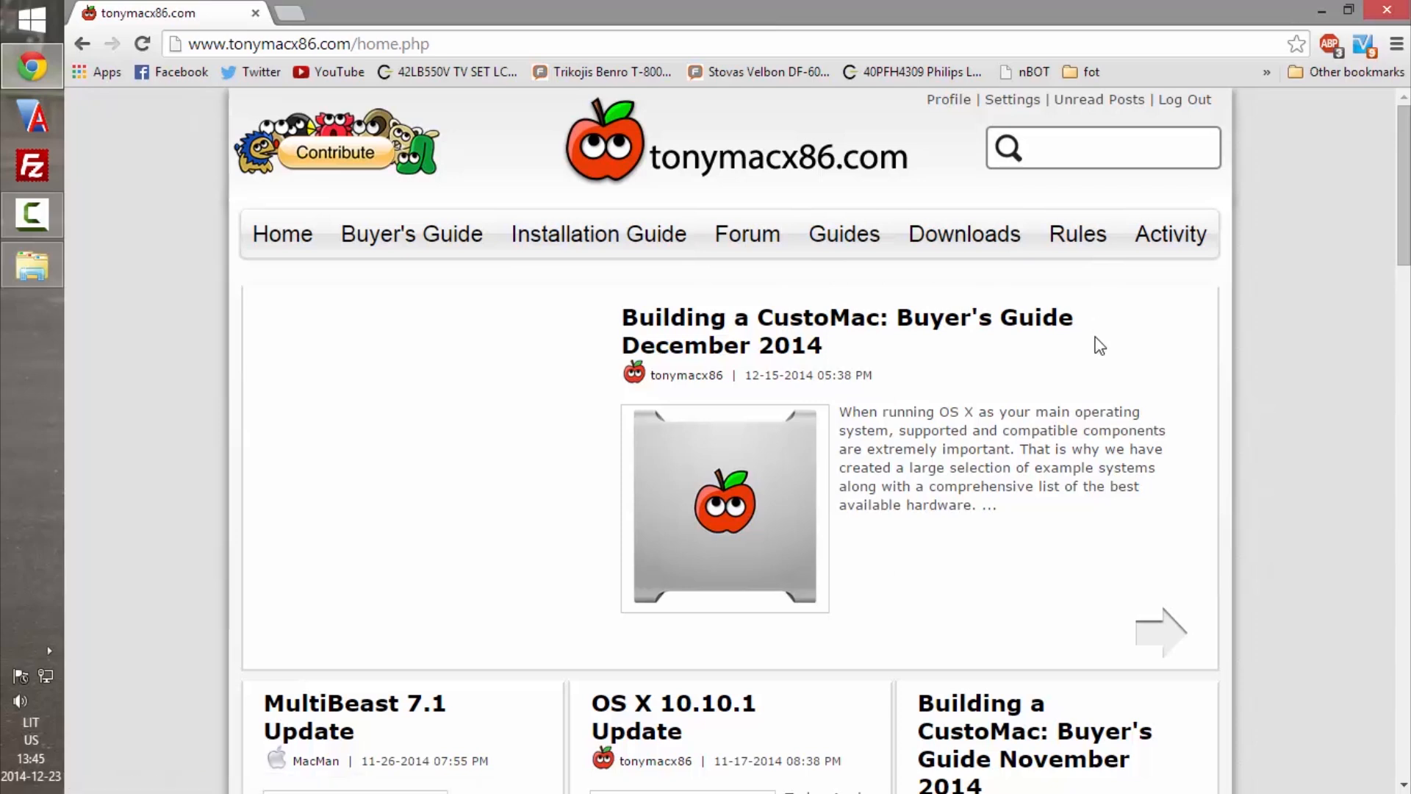
pyautogui.moveTo(992, 234)
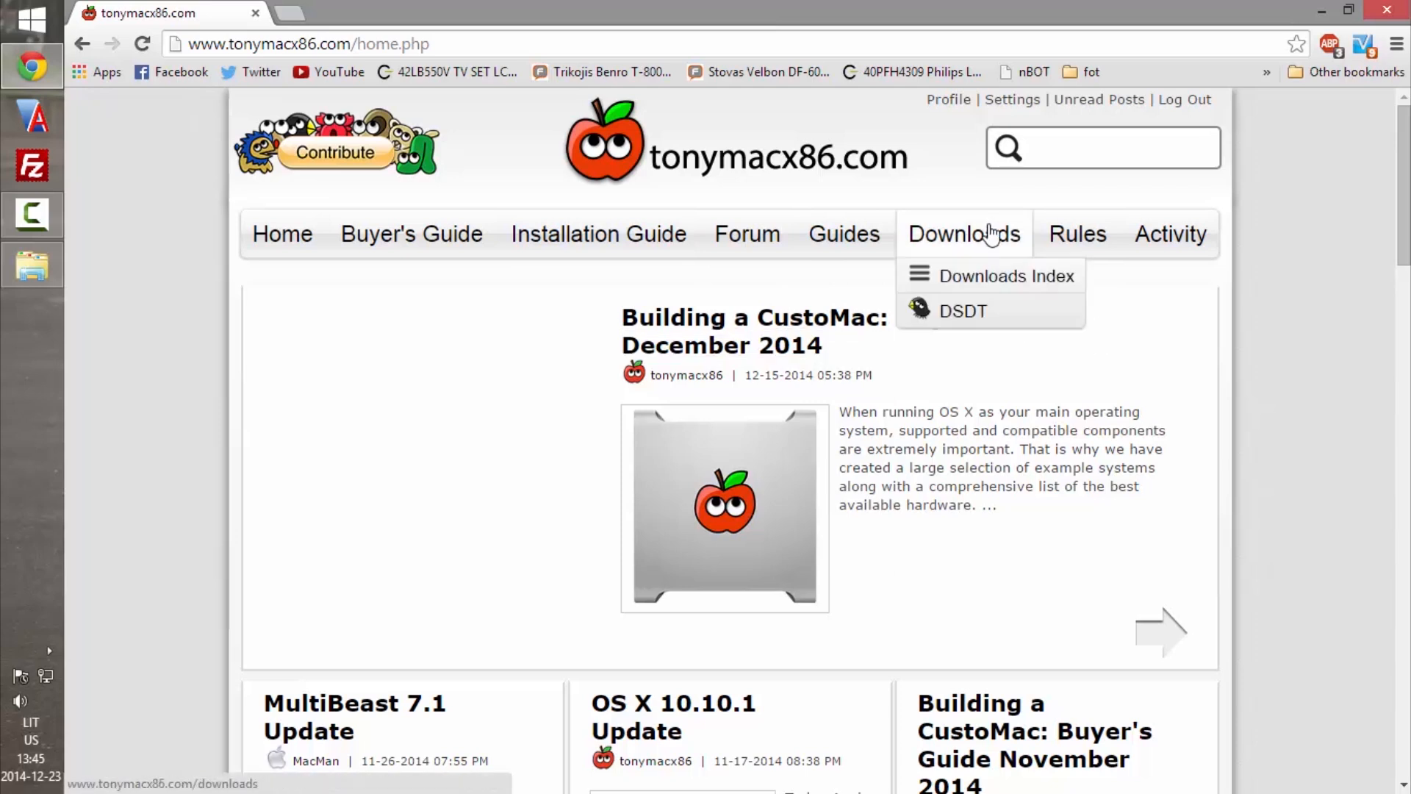
pyautogui.click(1001, 287)
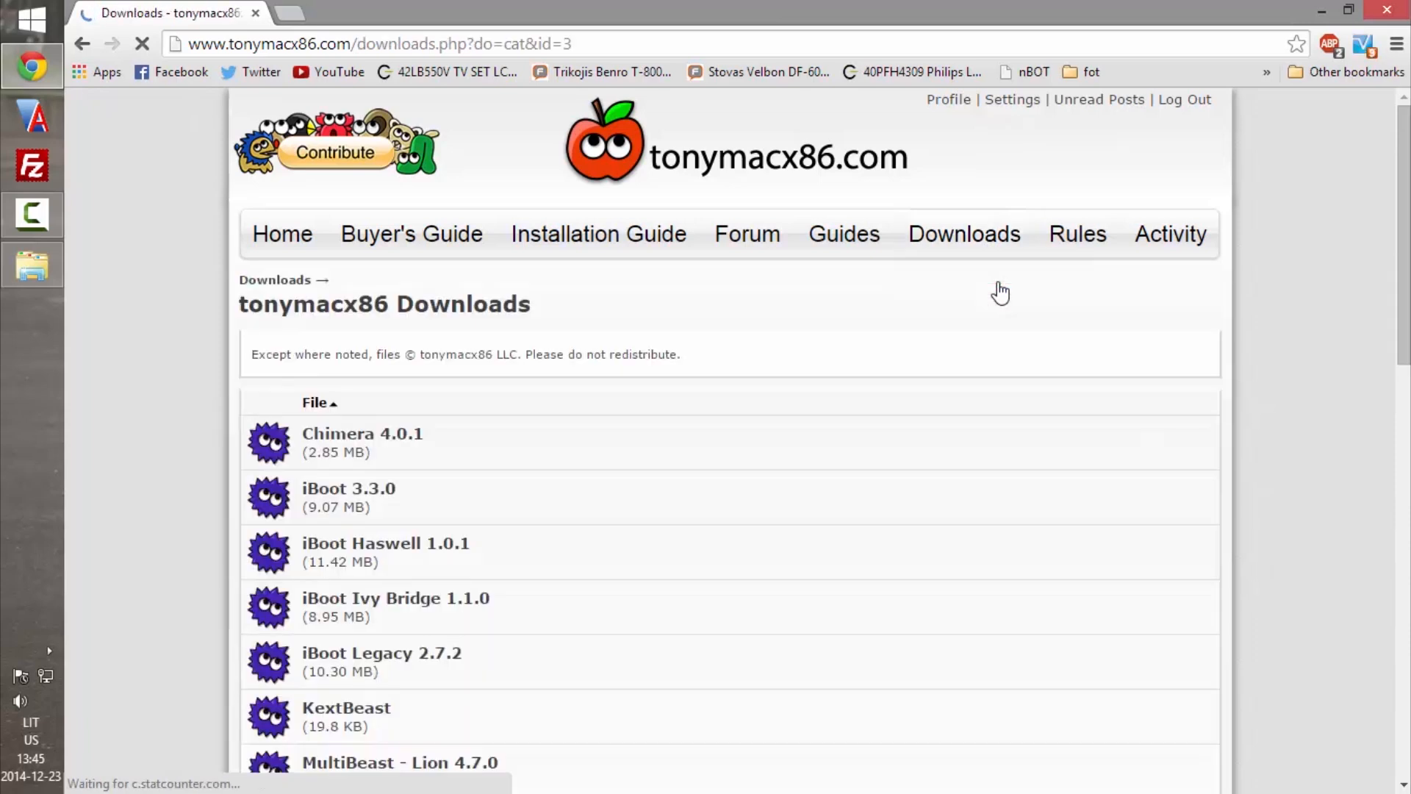
pyautogui.scroll(-1, 970, 323)
pyautogui.scroll(-3, 961, 338)
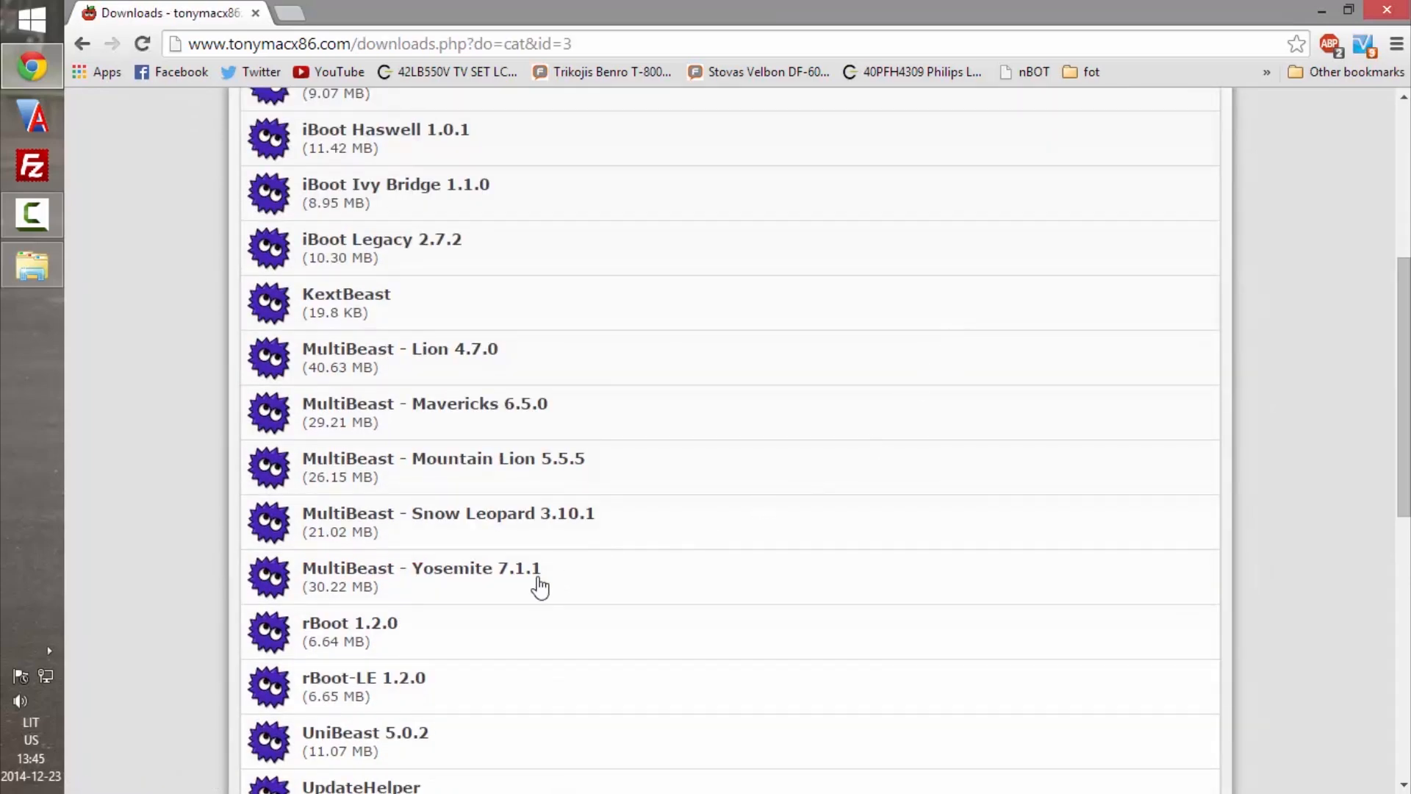
# Download MultiBeast - Yosemite 7.1.1 and copy the archive's contents to Removable Disk (G:).
pyautogui.click(477, 584)
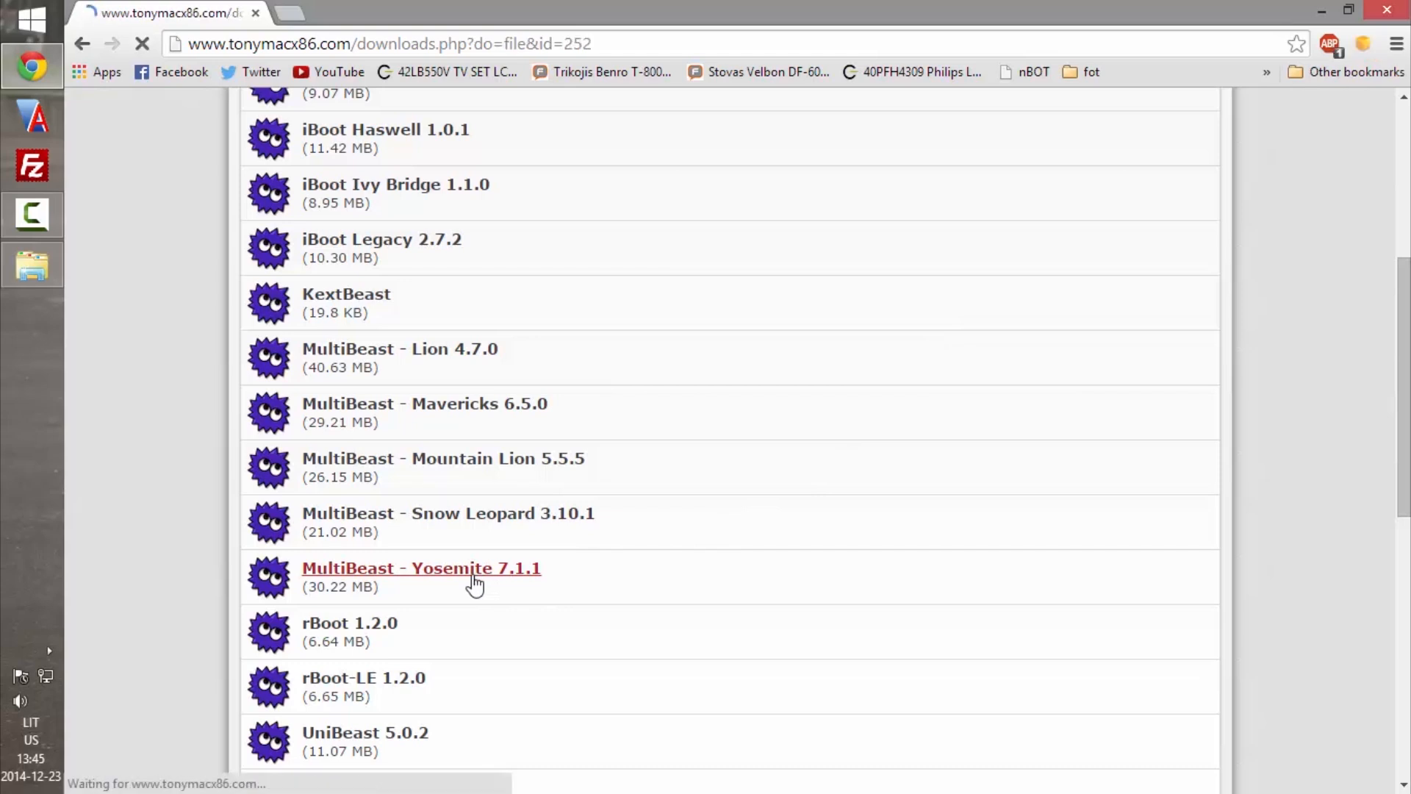
pyautogui.scroll(-2, 735, 277)
pyautogui.scroll(2, 491, 413)
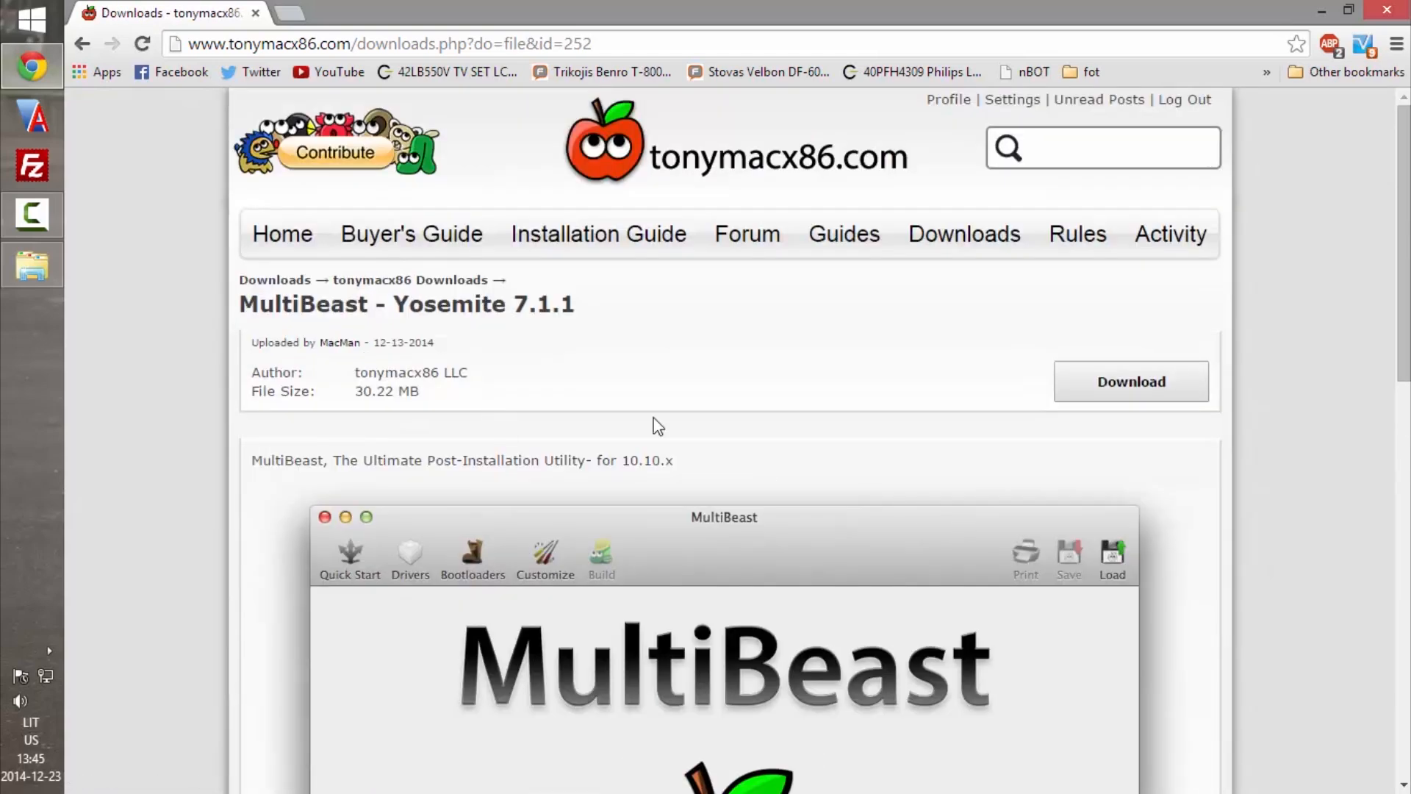
pyautogui.click(1106, 381)
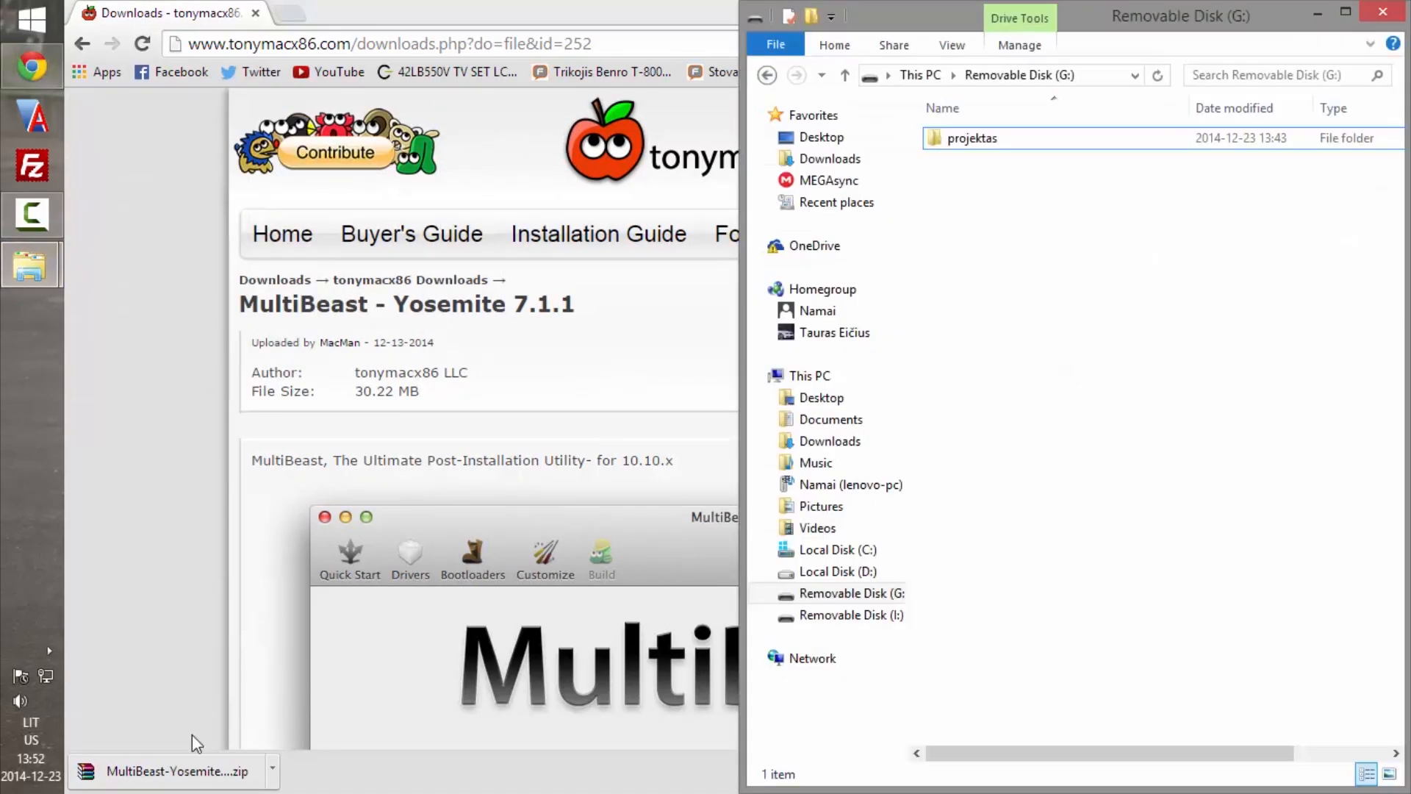
pyautogui.click(176, 770)
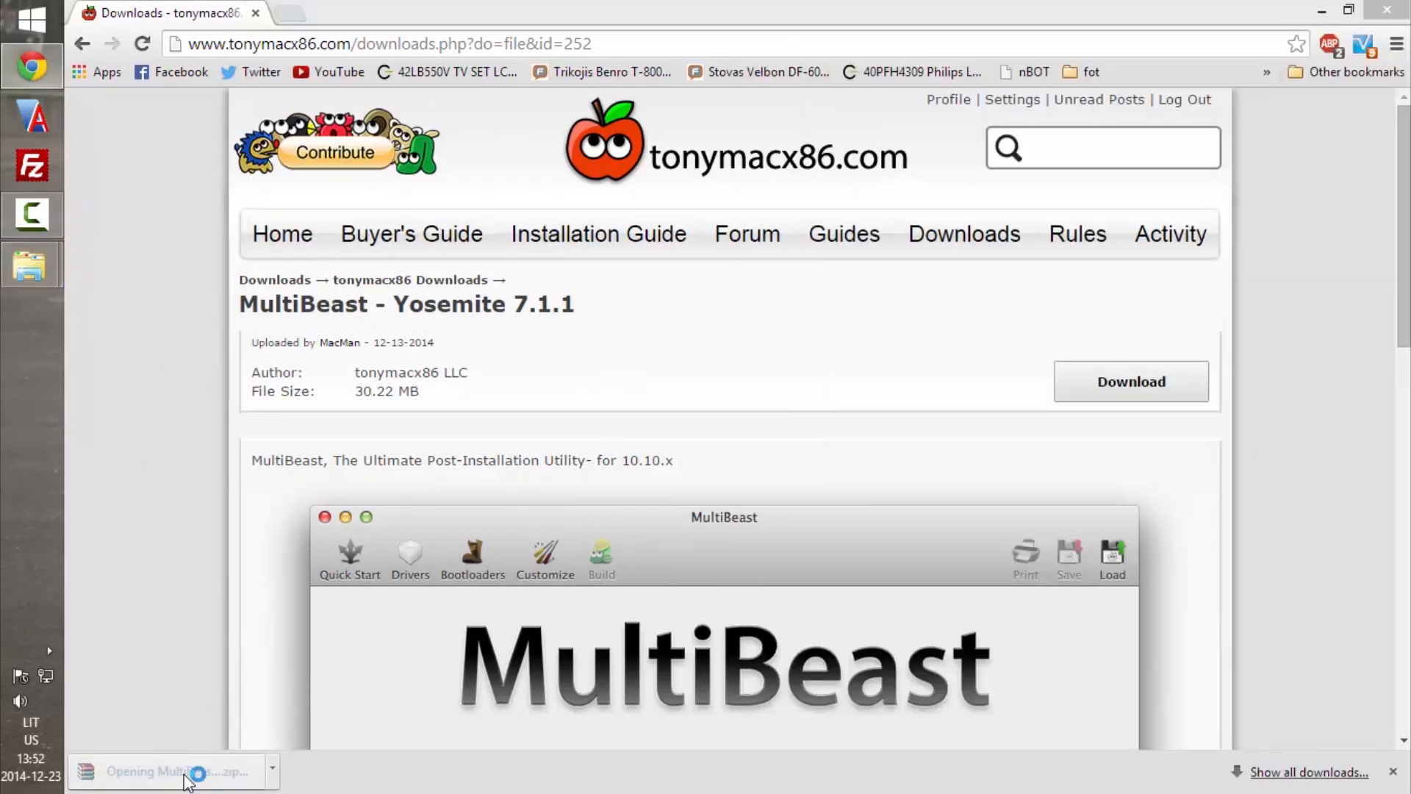
pyautogui.moveTo(217, 324); pyautogui.dragTo(1060, 424)
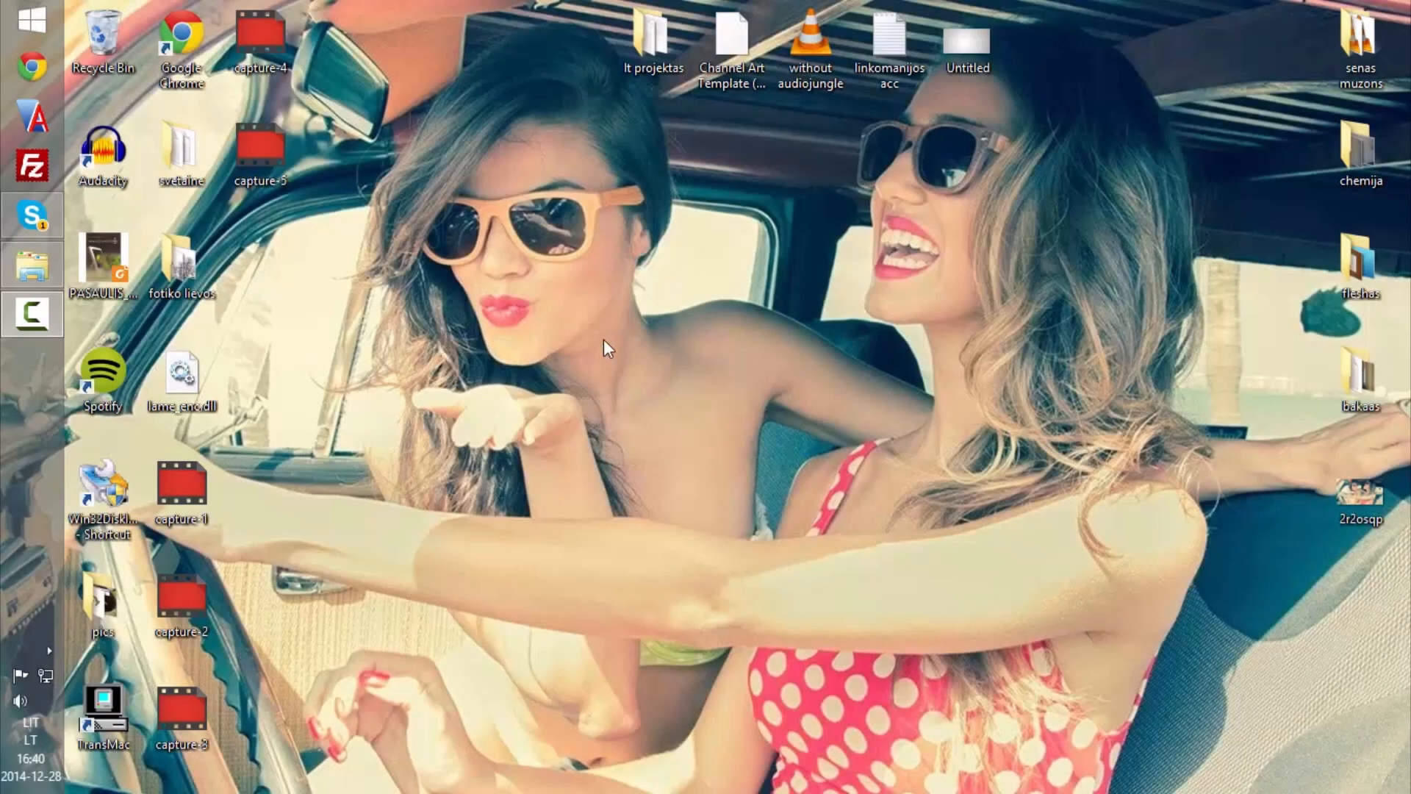
# Check the Yosemite-Zone disk image in the Downloads folder and minimize the folder window.
pyautogui.click(46, 276)
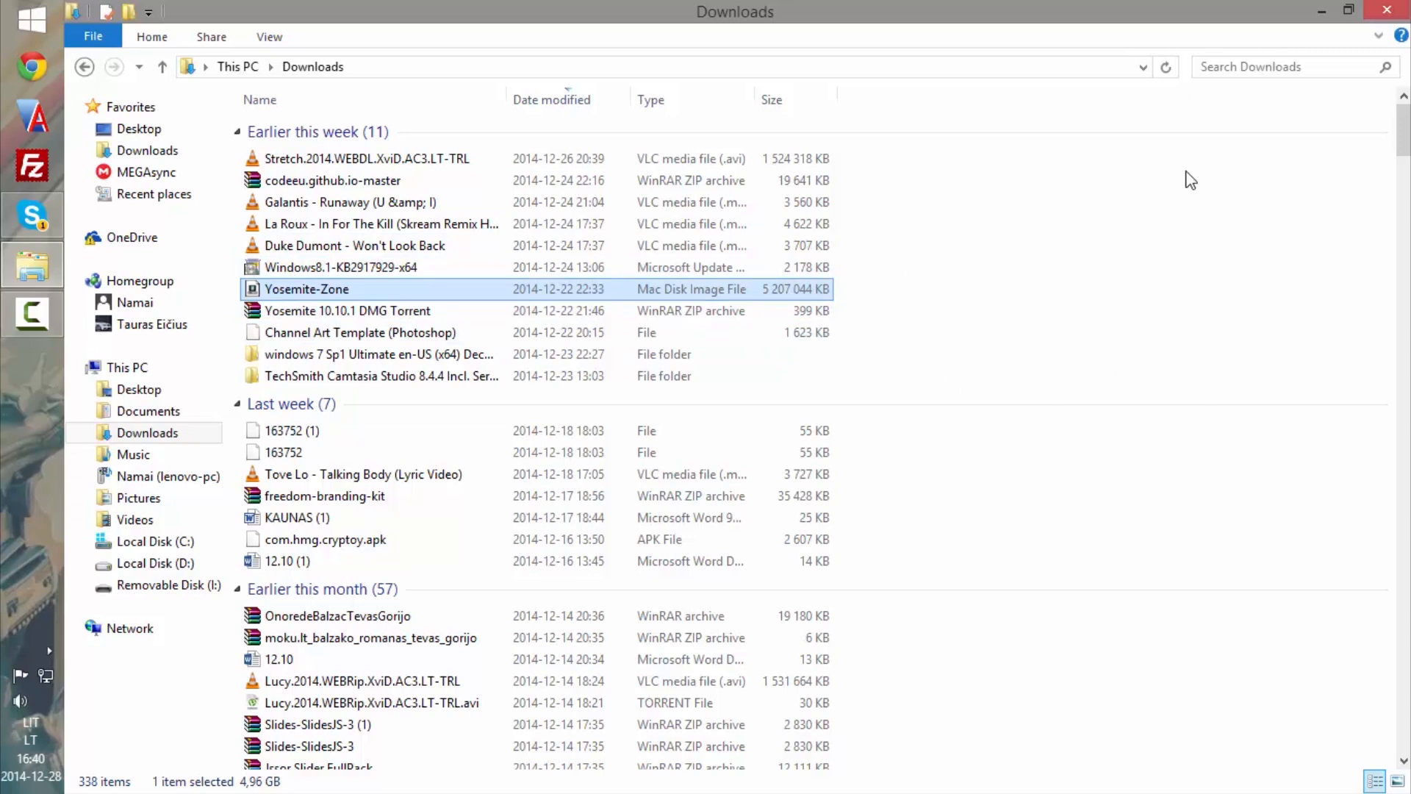
pyautogui.click(1322, 12)
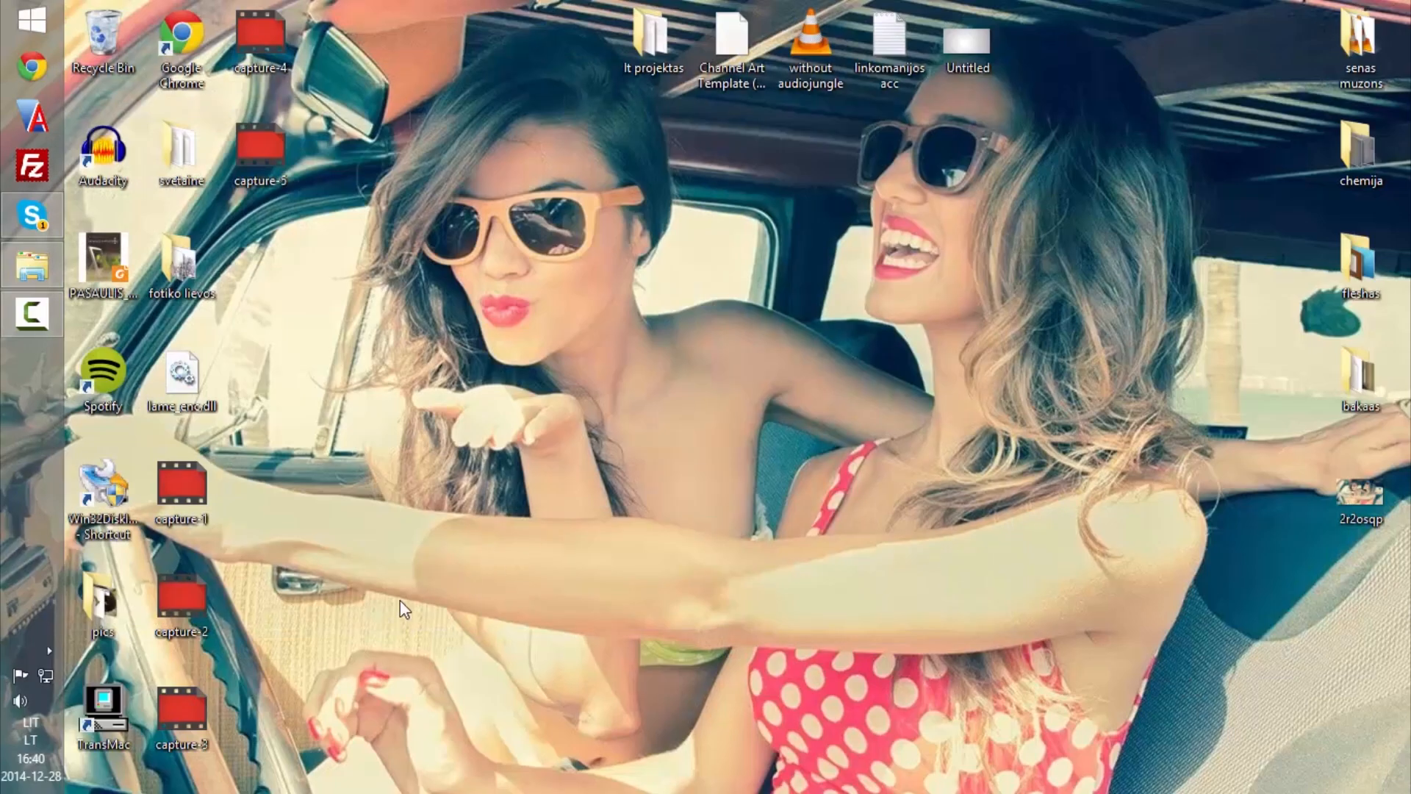
# Launch TransMac and restart it as Administrator to get access to the Lexar USB Flash Drive.
pyautogui.doubleClick(115, 716)
pyautogui.moveTo(750, 134); pyautogui.dragTo(850, 114)
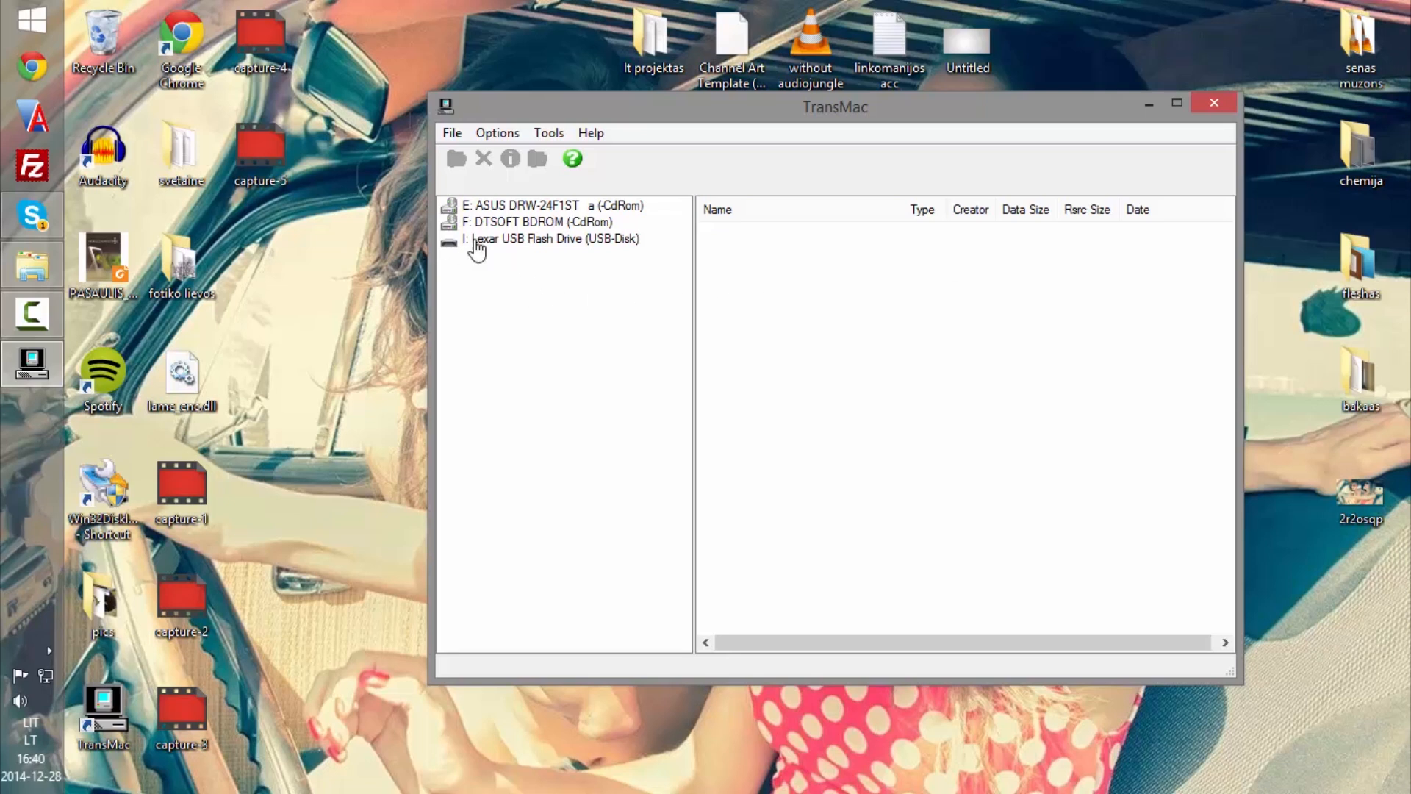
pyautogui.click(550, 240)
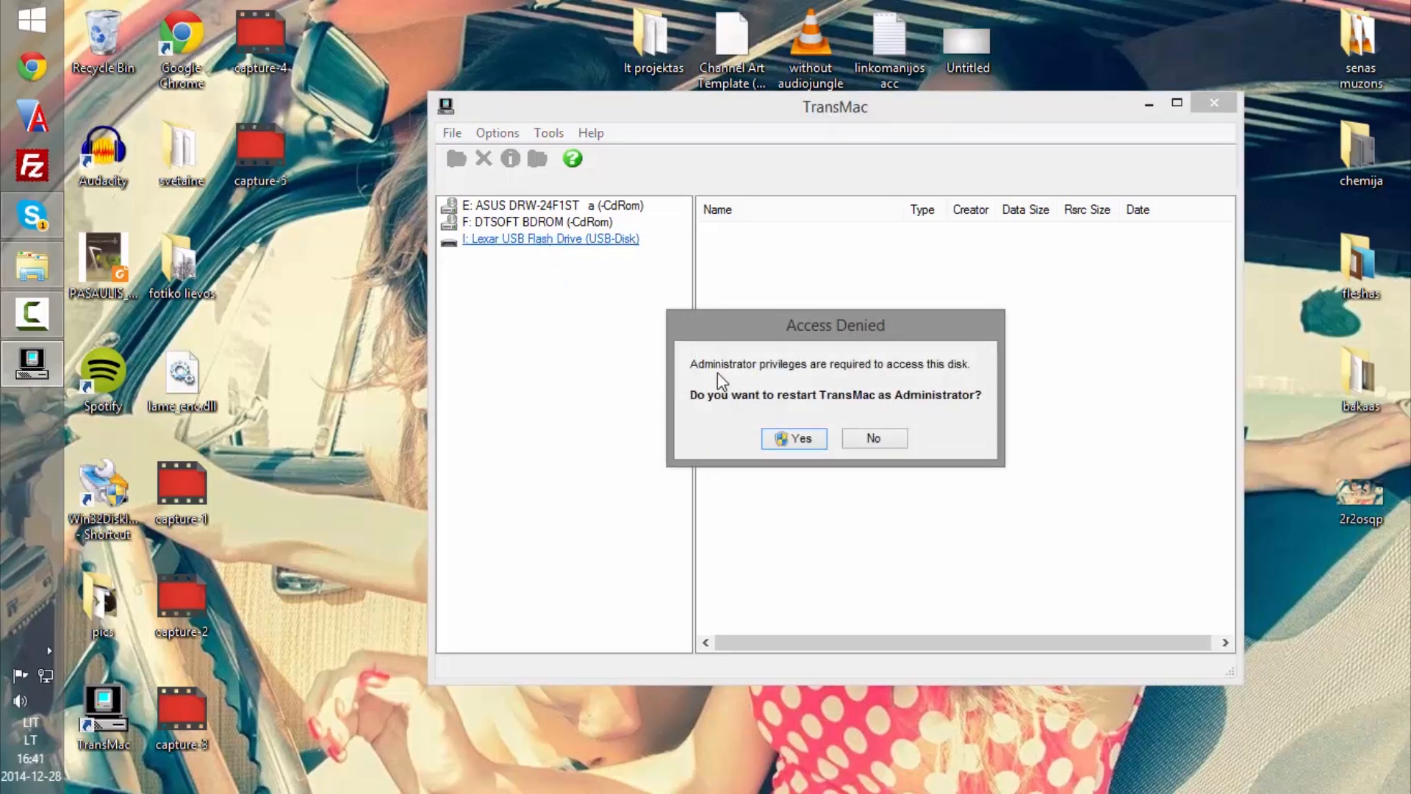
pyautogui.click(791, 445)
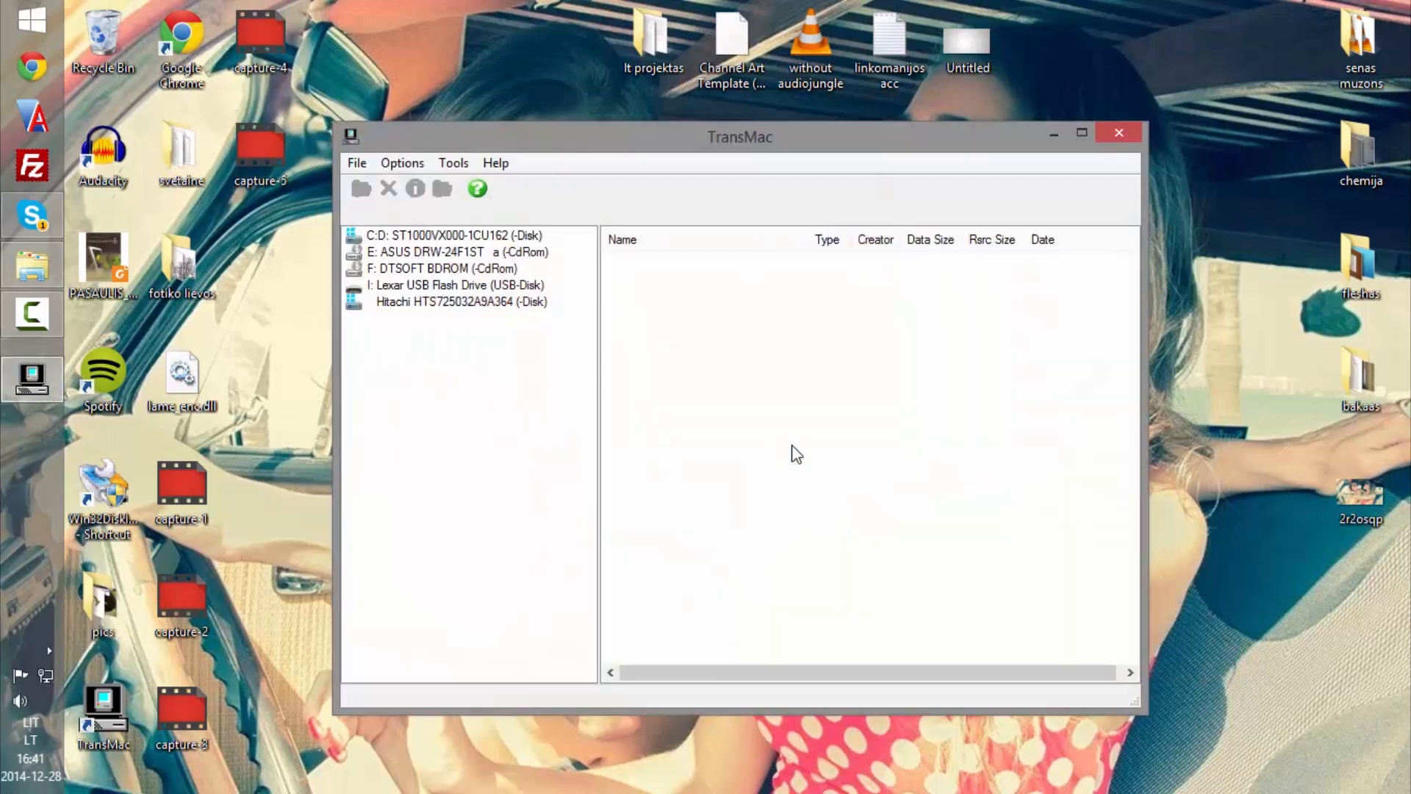
# Restore the Lexar USB Flash Drive with the Yosemite-Zone disk image, accepting that formatting erases all data.
pyautogui.rightClick(478, 293)
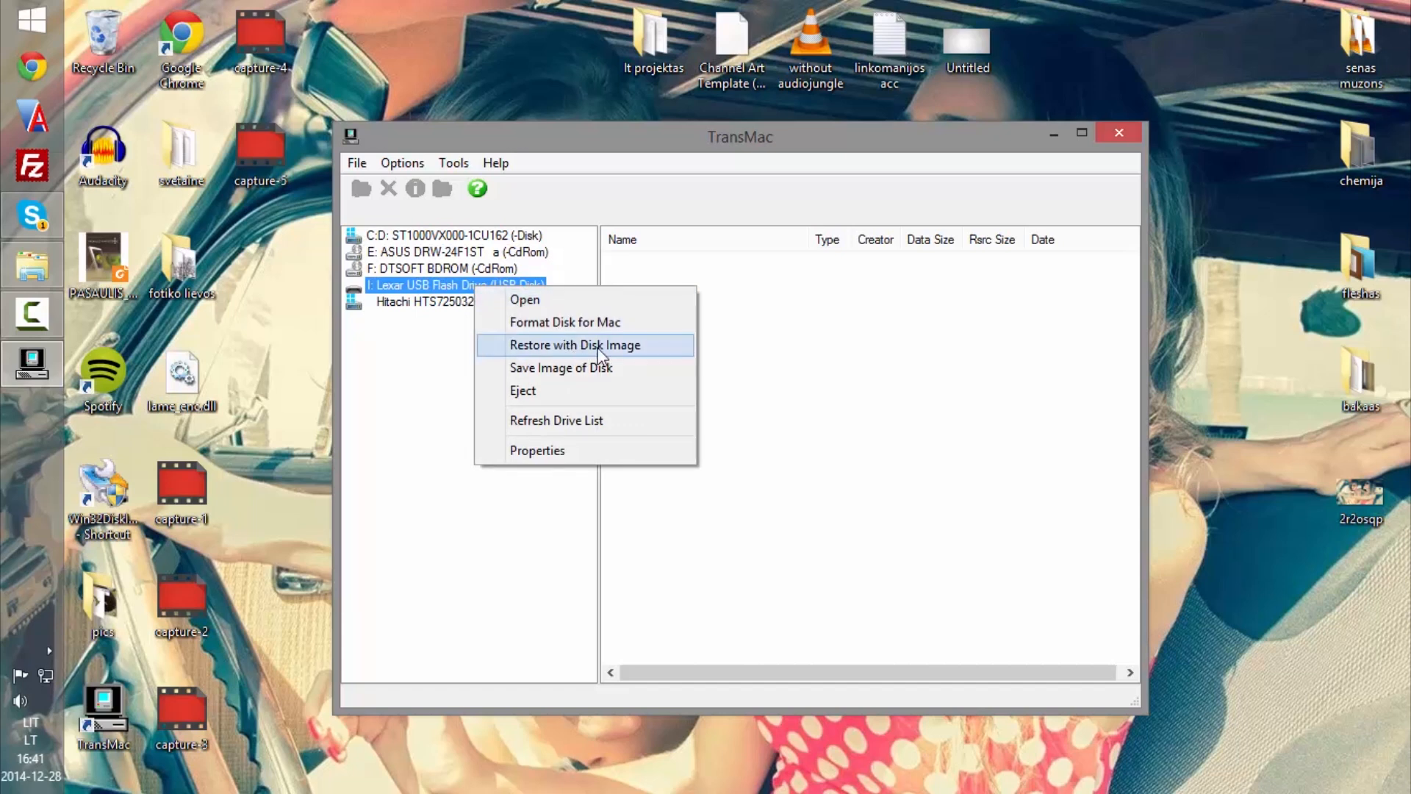
pyautogui.click(571, 348)
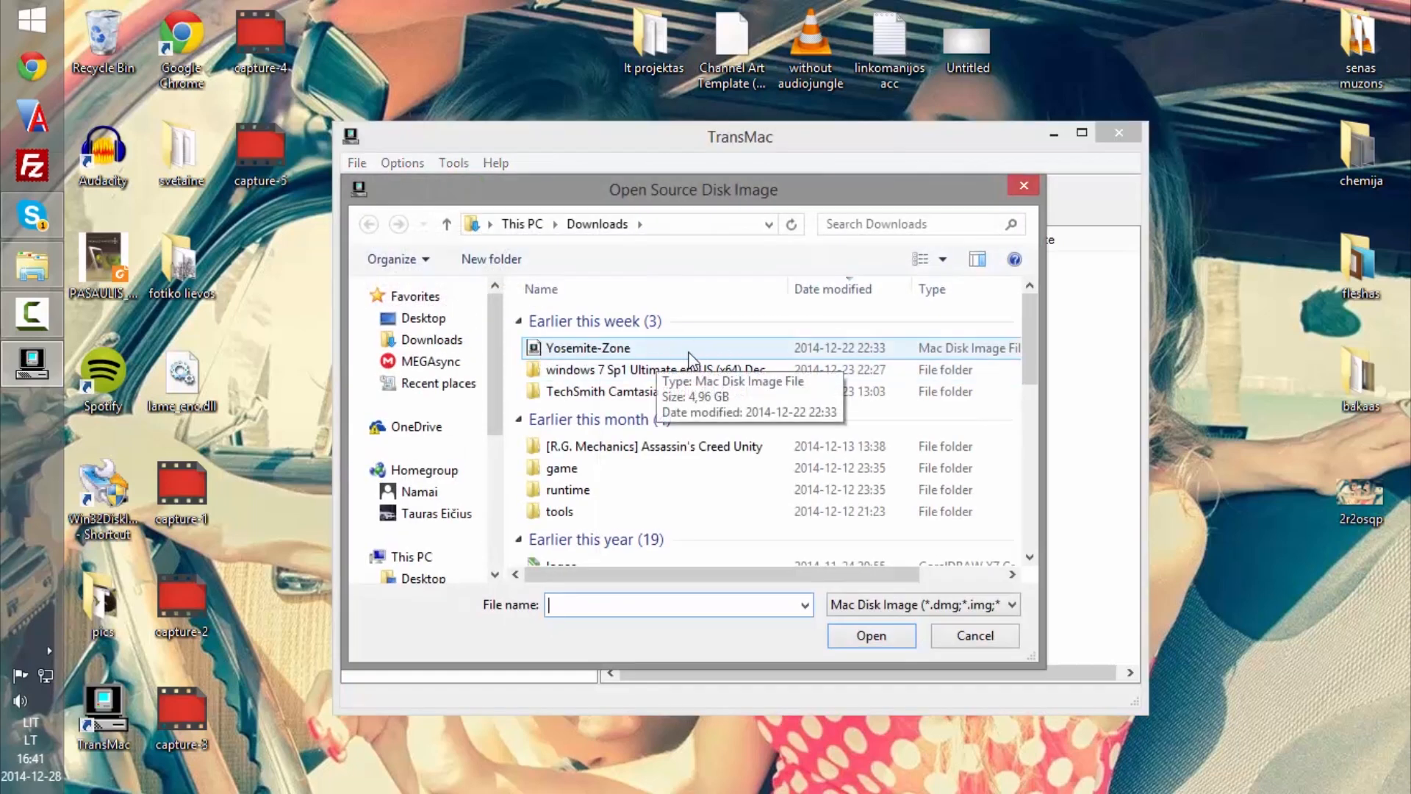
pyautogui.click(602, 354)
pyautogui.doubleClick(604, 350)
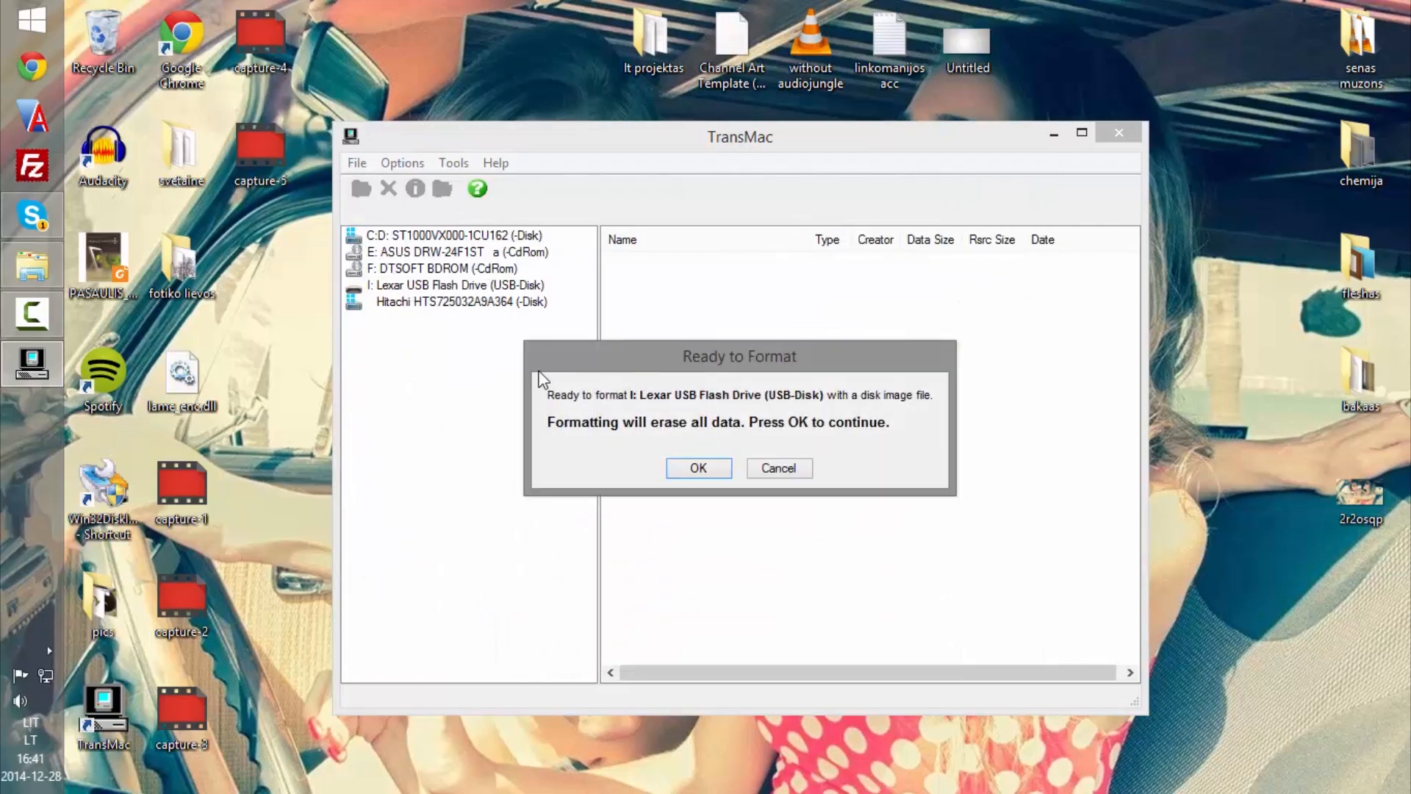
pyautogui.click(698, 469)
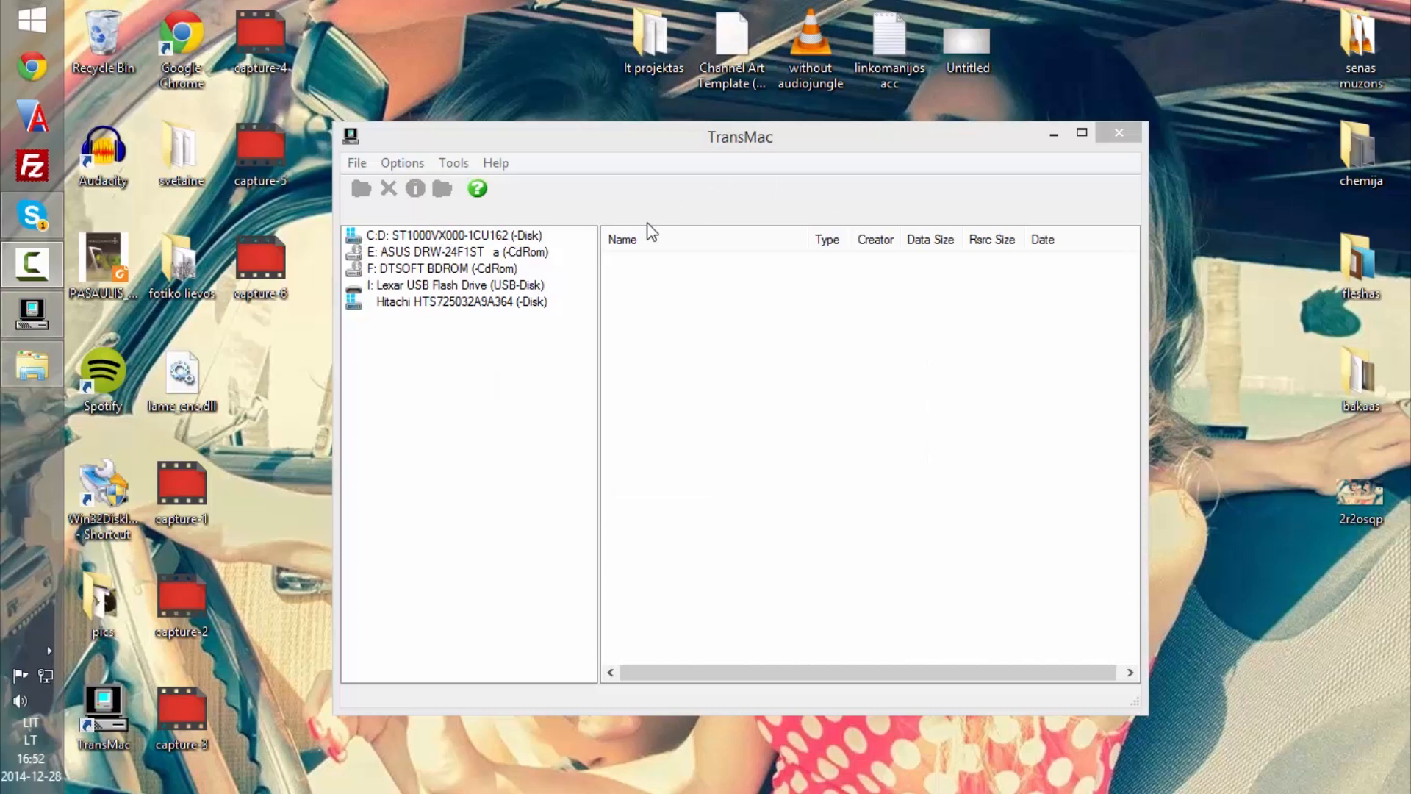
# Examine the contents of the HFS+ Volume on the restored Lexar USB Flash Drive.
pyautogui.click(491, 285)
pyautogui.click(447, 303)
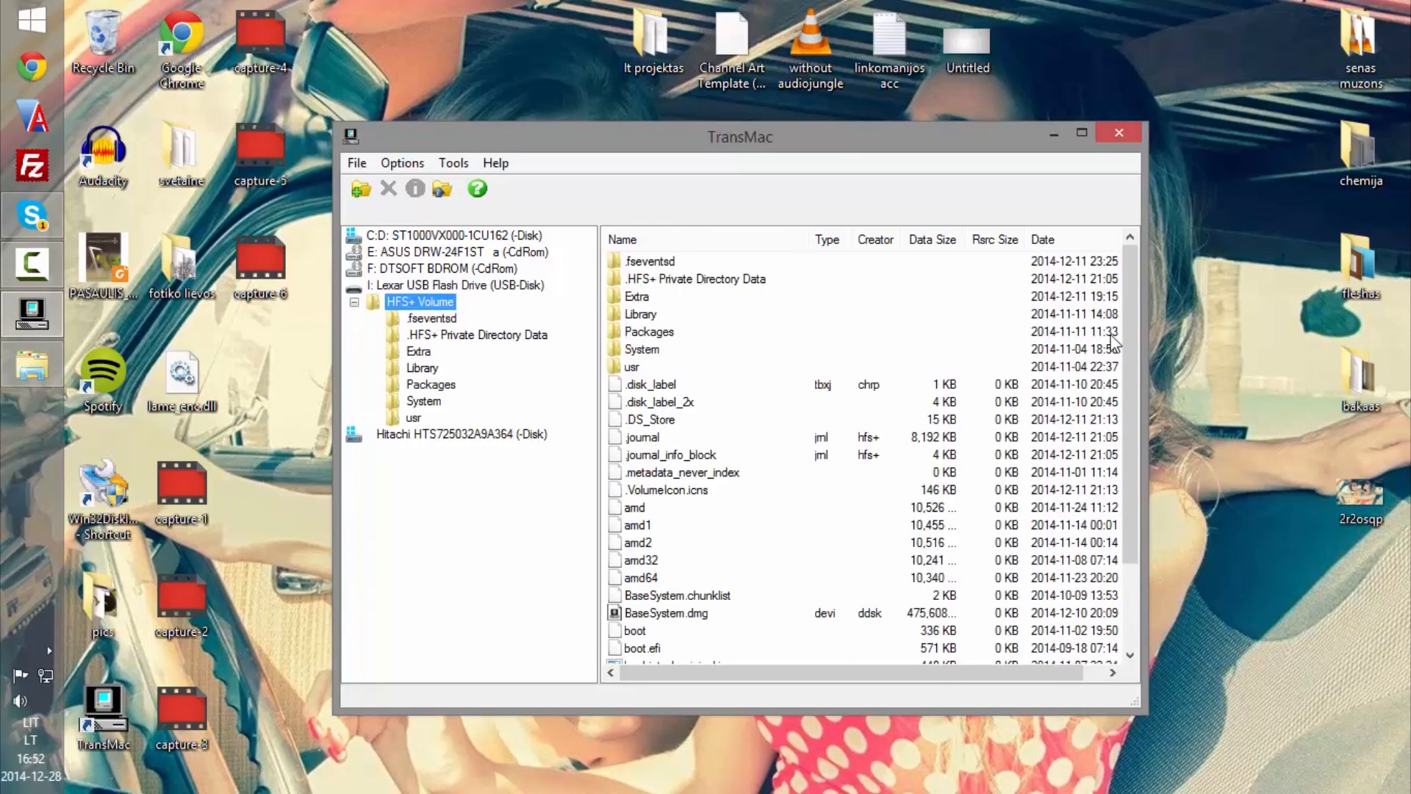
pyautogui.moveTo(1132, 378); pyautogui.dragTo(1128, 304)
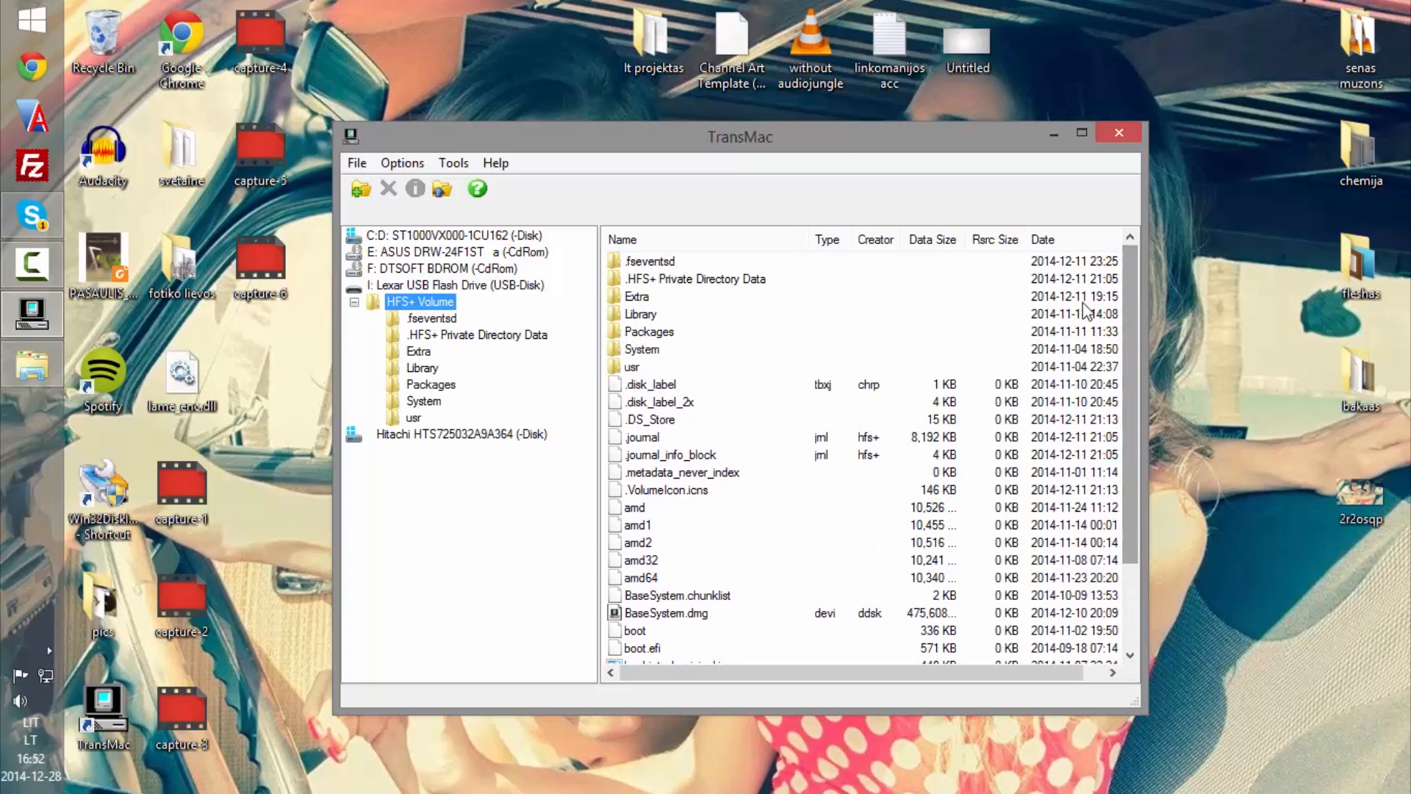
pyautogui.click(417, 287)
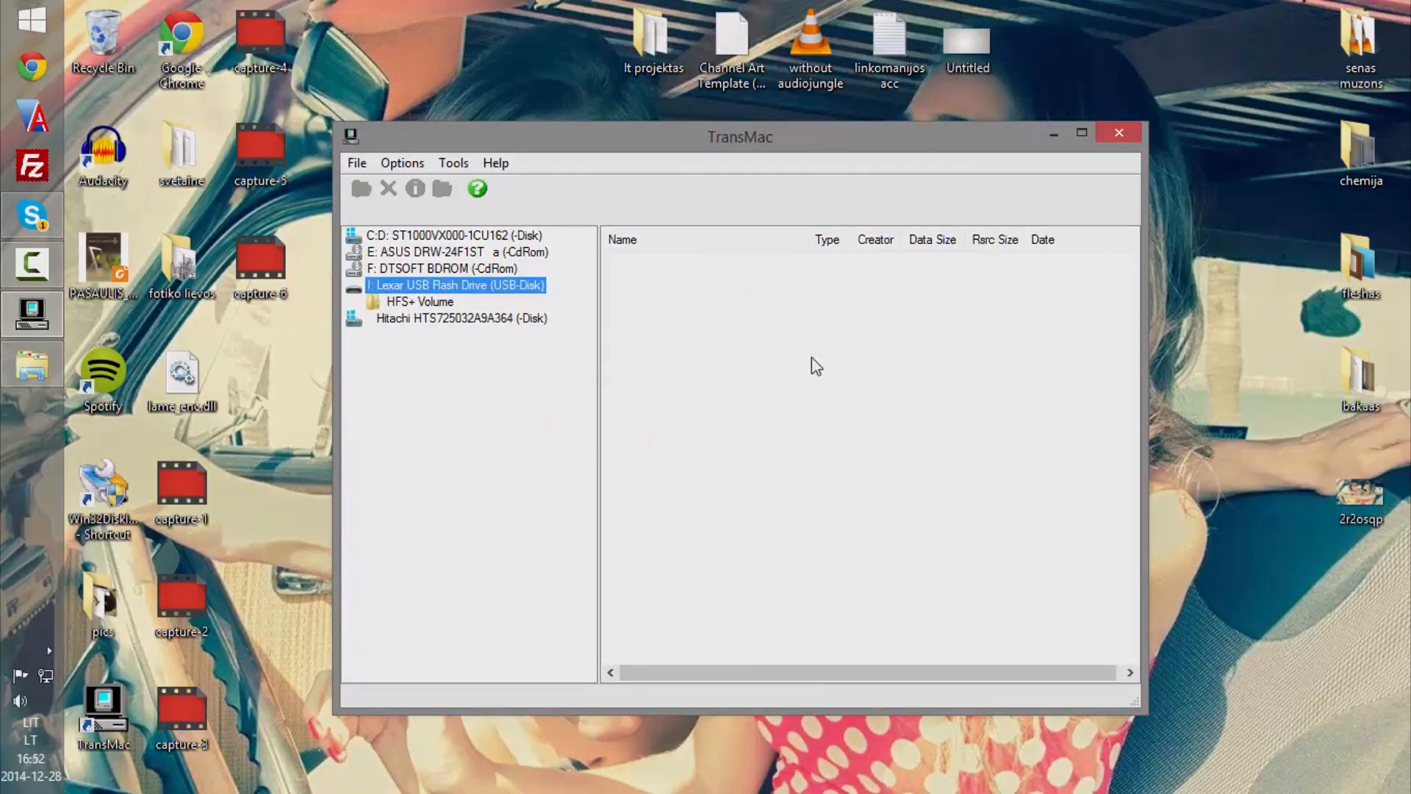